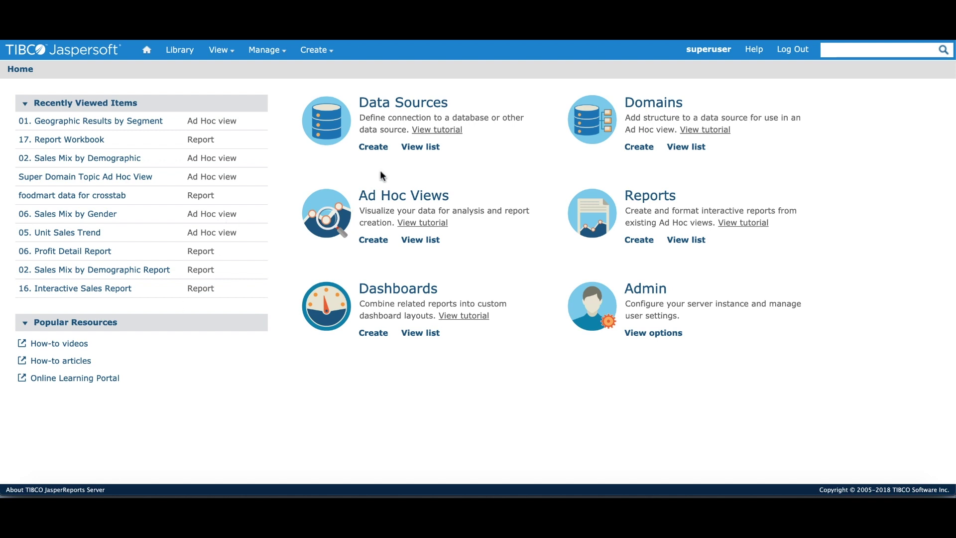
Create a new data source, keeping JDBC Data Source as the type and PostgreSQL as the driver
left_click(379, 148)
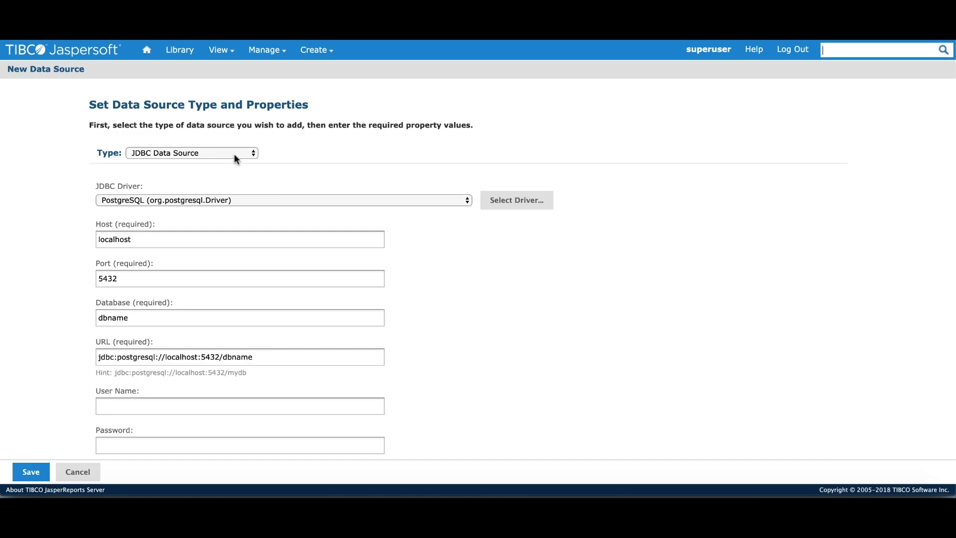
left_click(236, 159)
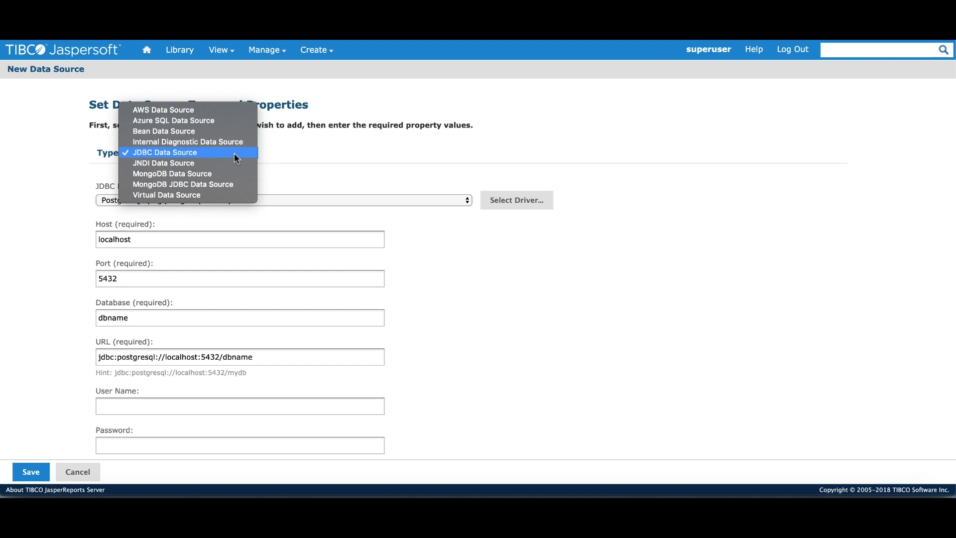
left_click(234, 153)
left_click(247, 198)
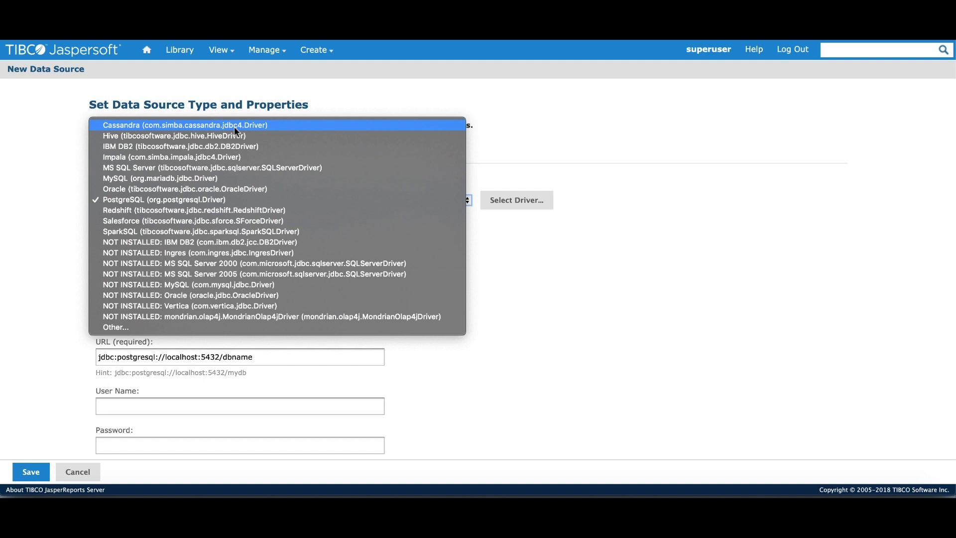
left_click(533, 163)
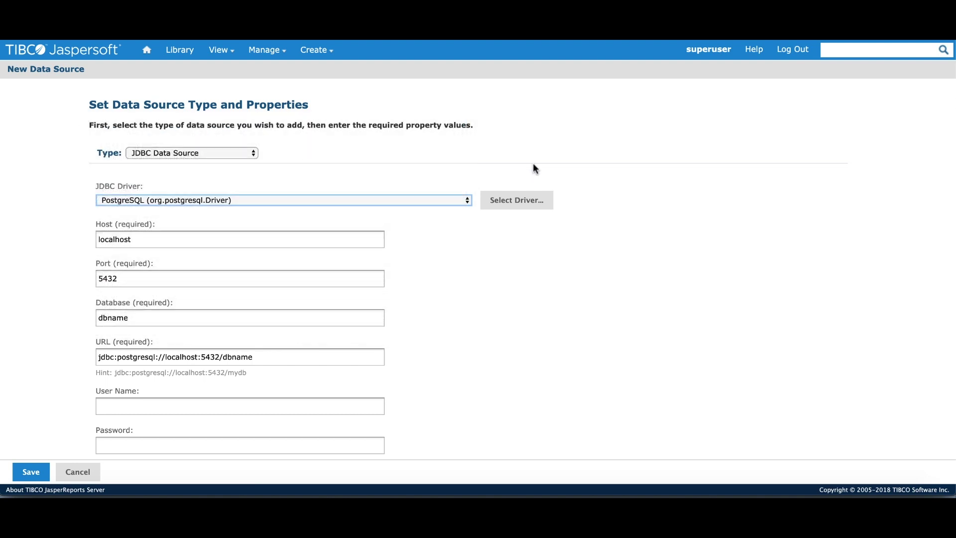
Open the Select Driver dialog and cancel it without uploading a PostgreSQL driver
left_click(519, 201)
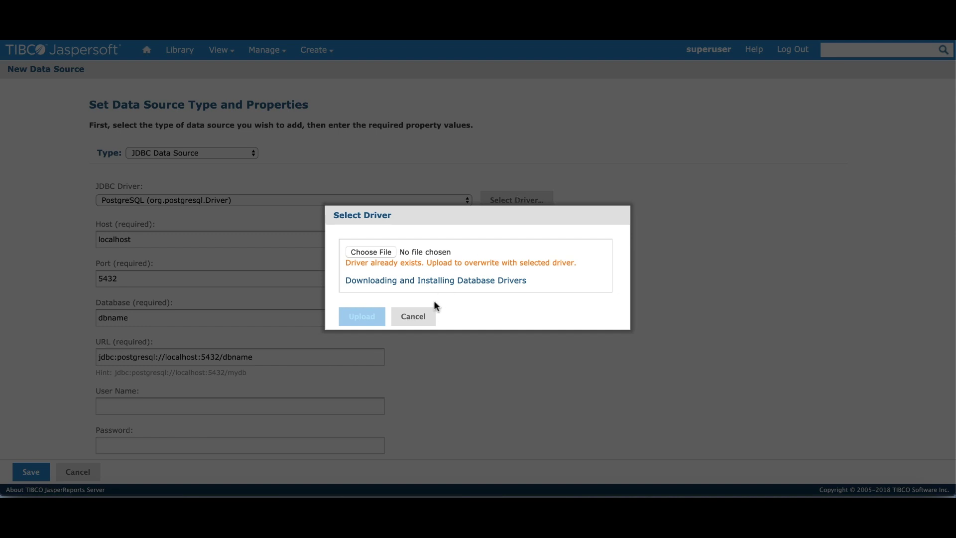
left_click(429, 314)
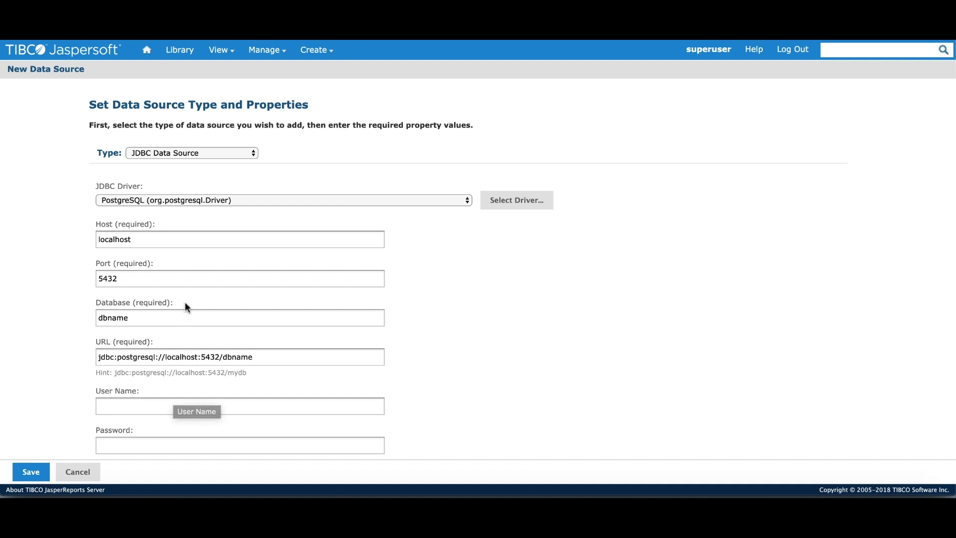
Replace the database name with foodmart and run Test Connection to confirm it succeeds
double_click(150, 311)
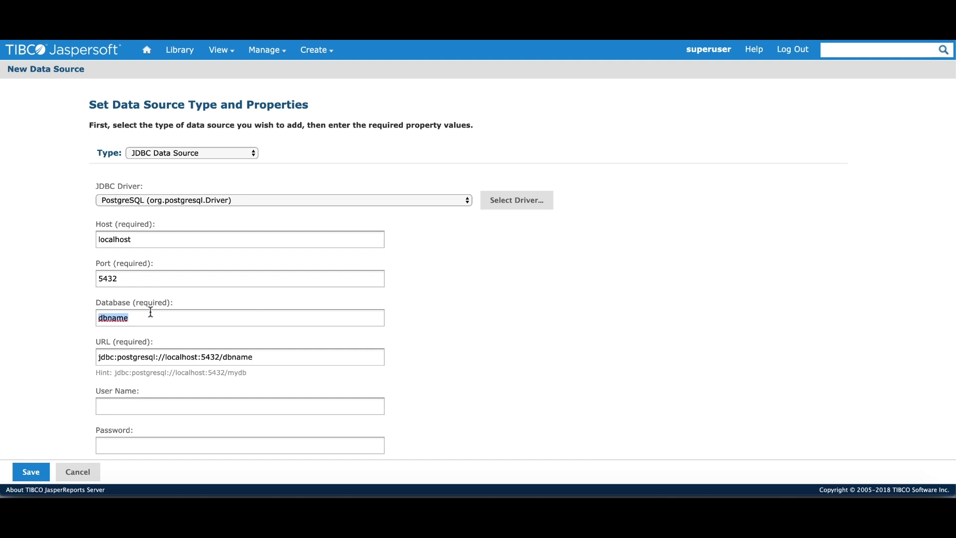
type("foodmart")
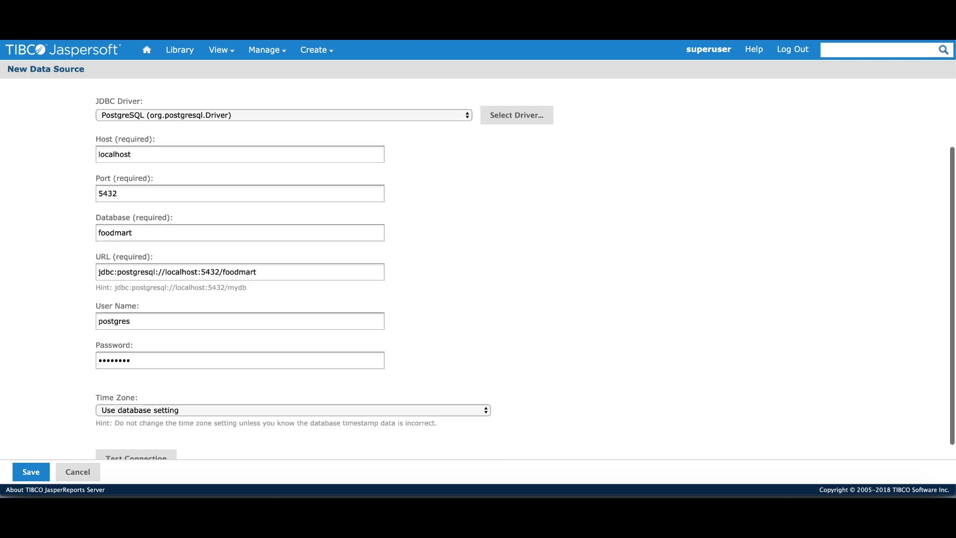
scroll(526, 270, "down", 1)
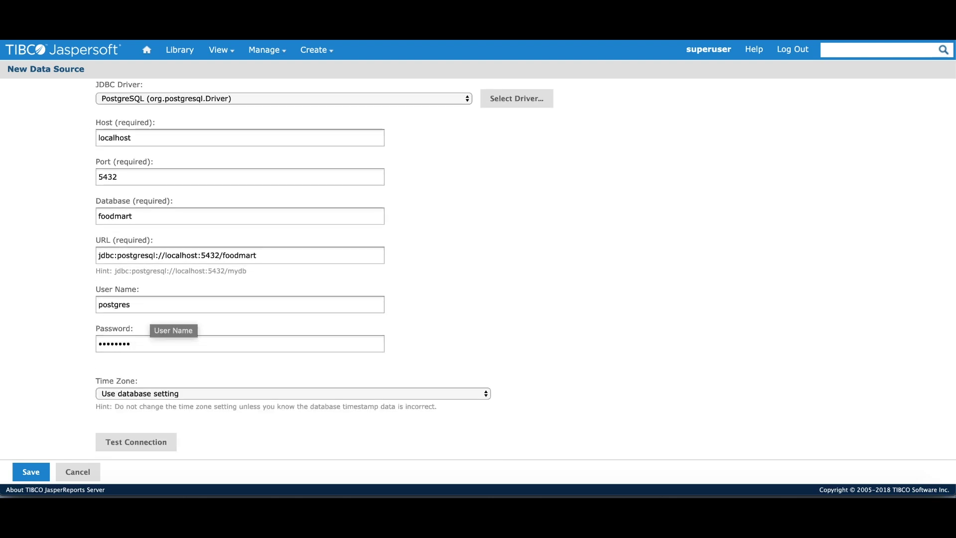
left_click(131, 444)
left_click(131, 445)
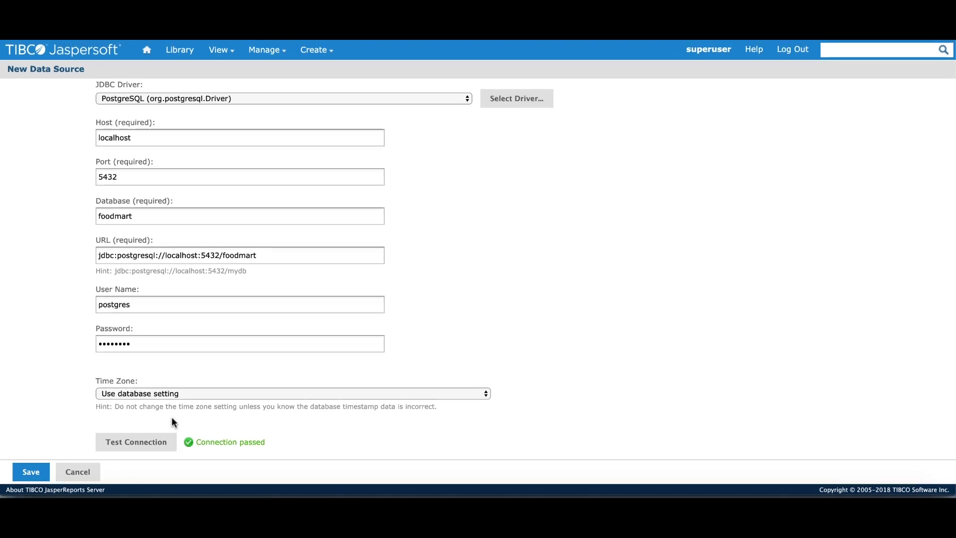
Save the new data source under the name Sample_DS, placing it in Organizations
left_click(31, 471)
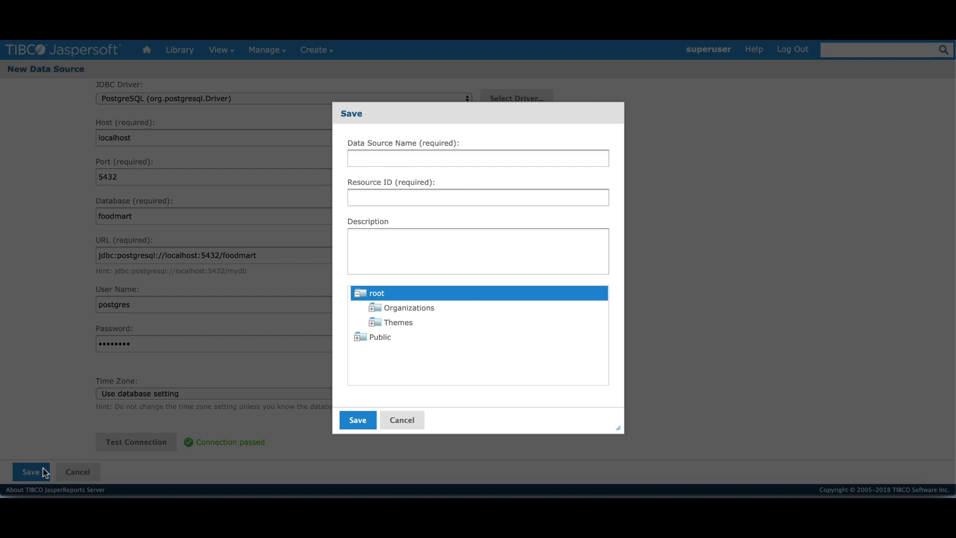
type("Sample_DS")
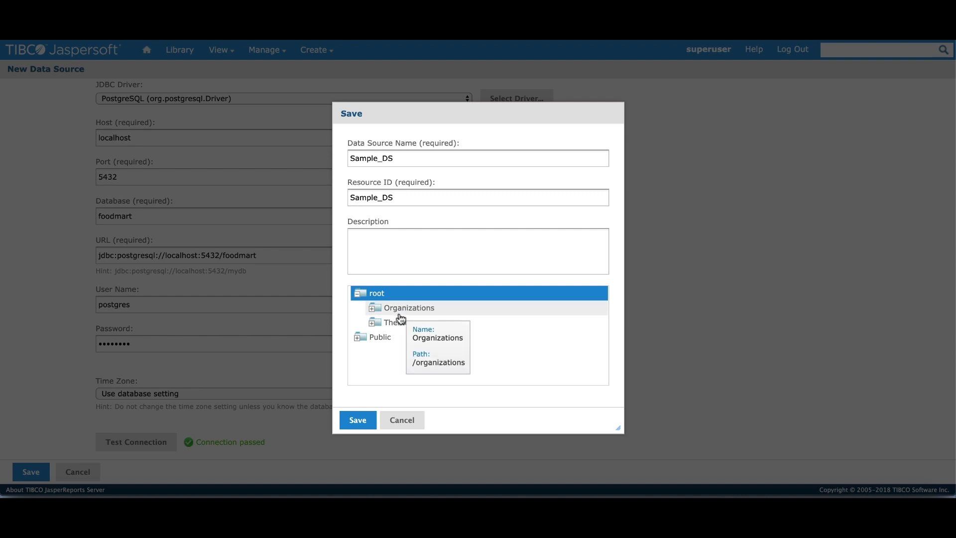
left_click(400, 315)
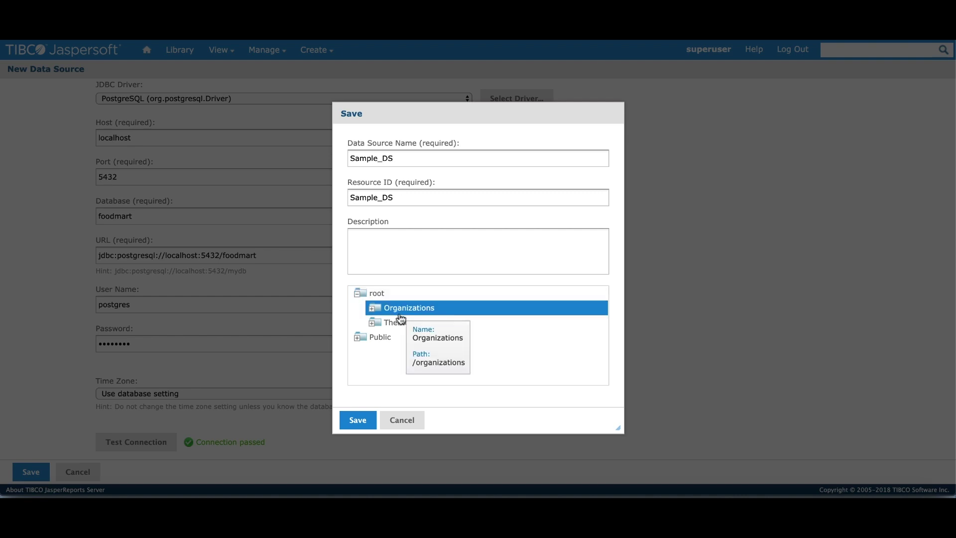
left_click(363, 420)
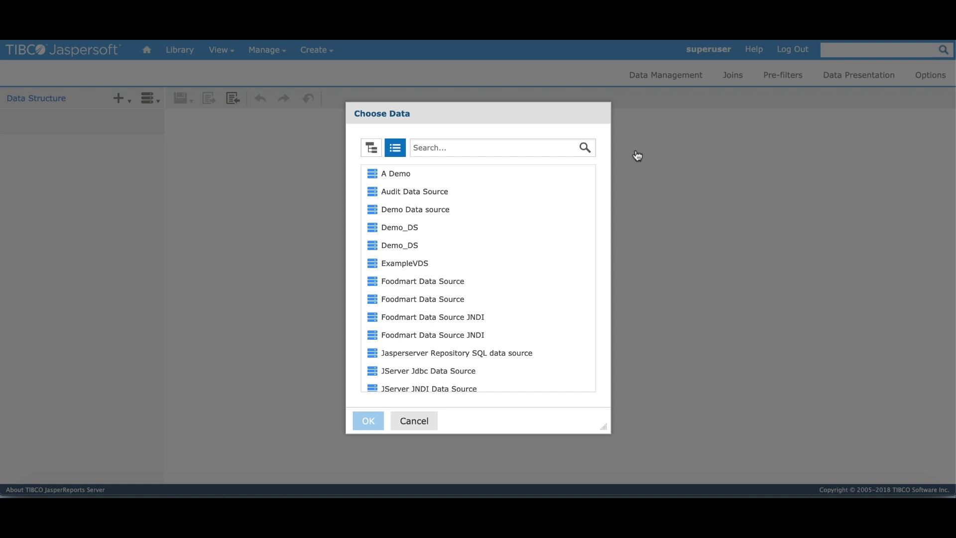
Search Choose Data for Sample_DS and confirm it as the domain's data source
type("Sample_DS")
key("Return")
left_click(418, 176)
left_click(368, 421)
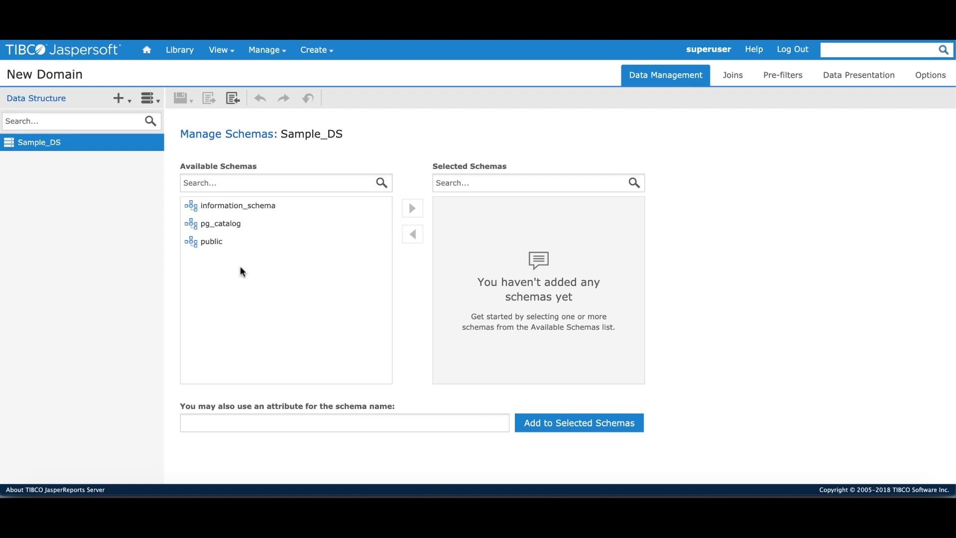
Add the public schema, then search sales_fact and add the sales_fact_1998 table
left_click(218, 248)
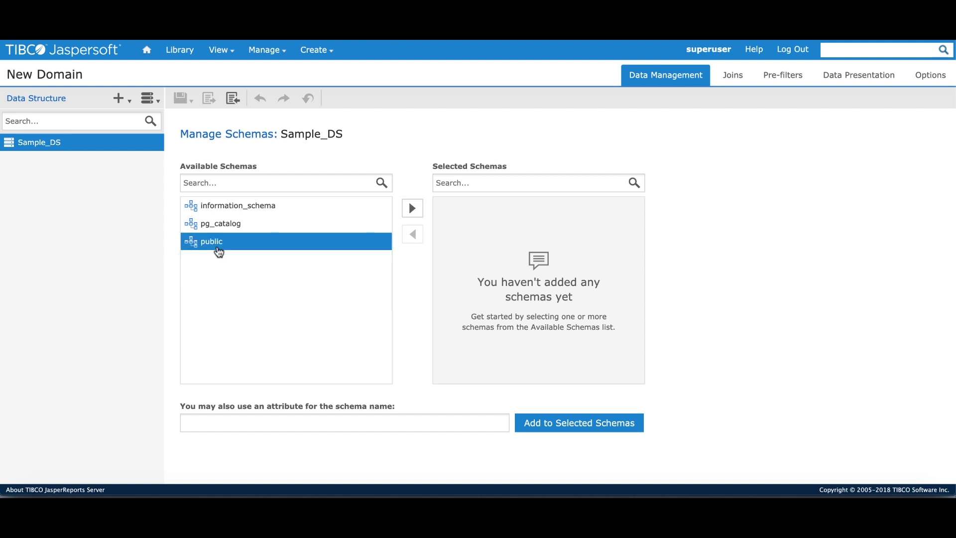
left_click(413, 211)
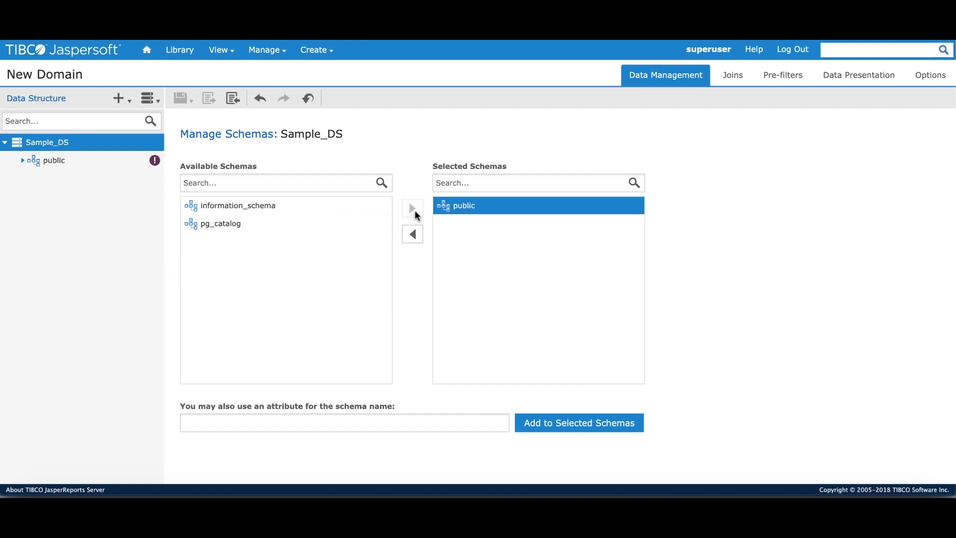
left_click(49, 164)
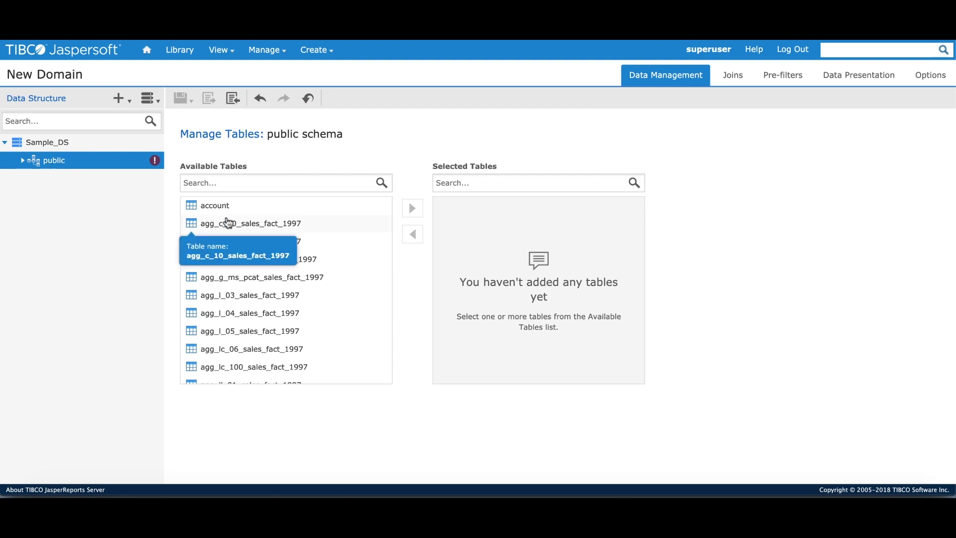
scroll(231, 277, "down", 5)
scroll(369, 203, "up", 5)
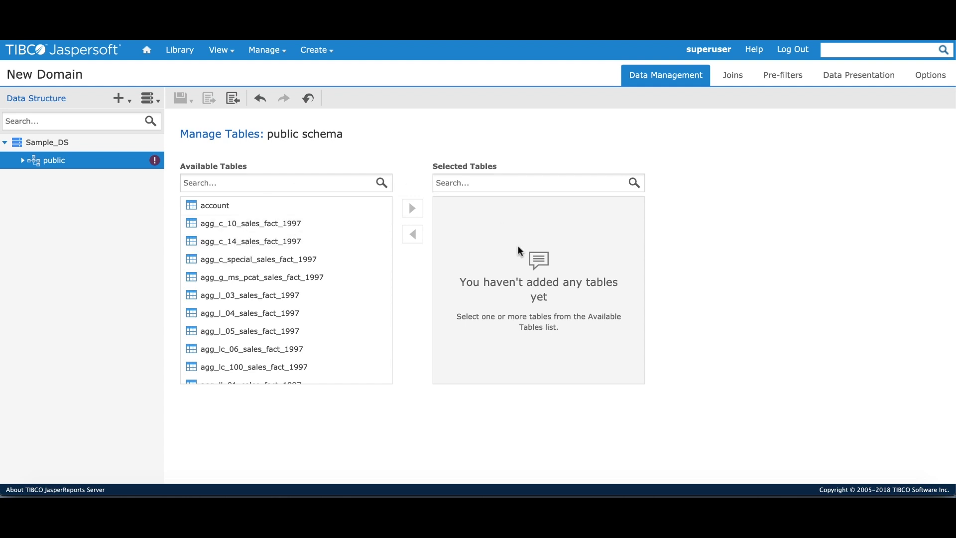
type("sales_fact")
scroll(298, 298, "down", 3)
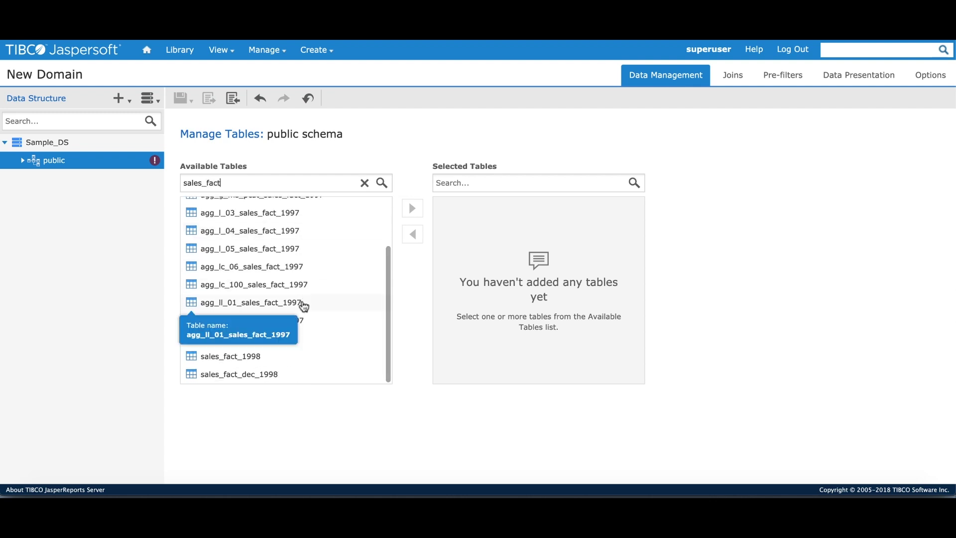
left_click(260, 356)
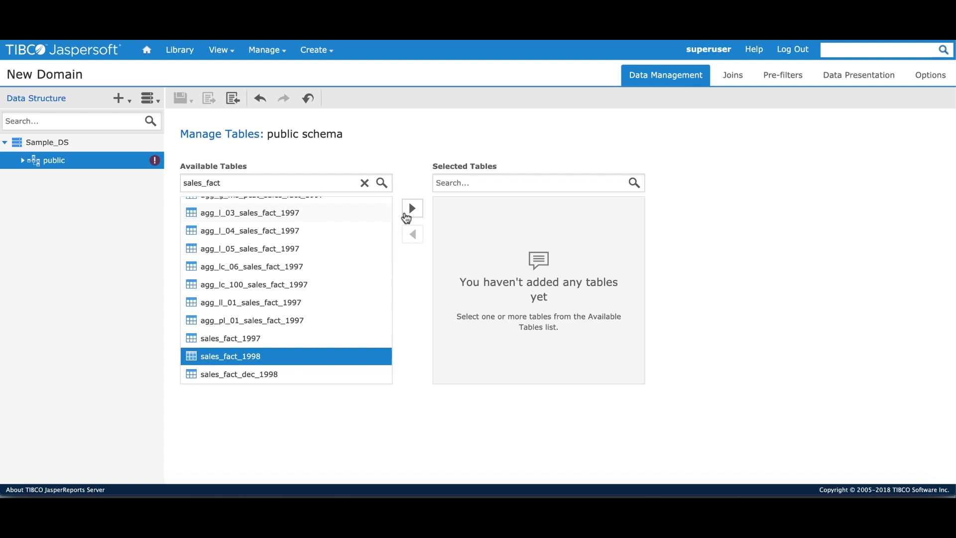
left_click(413, 208)
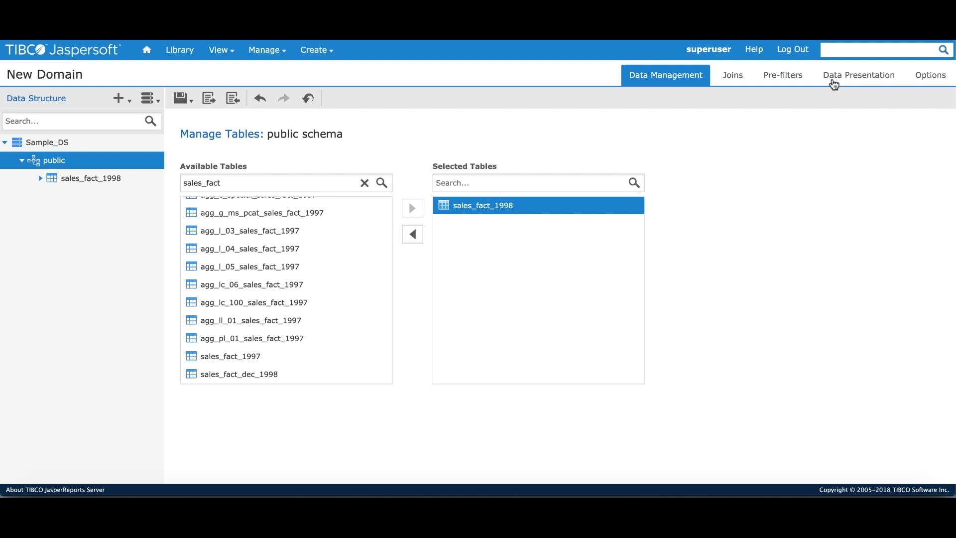
In Data Presentation, delete the store_sales item from the sales_fact_1998 set
left_click(833, 80)
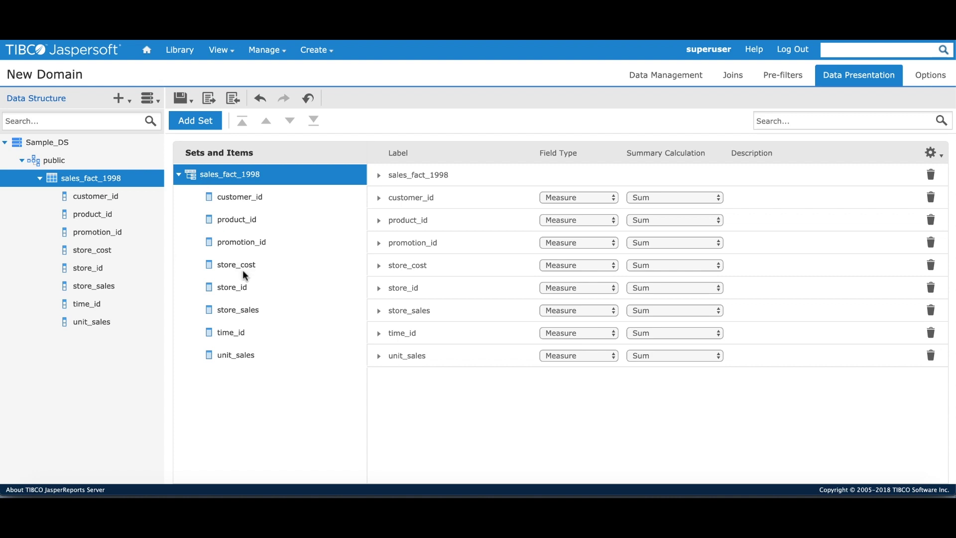
left_click(235, 313)
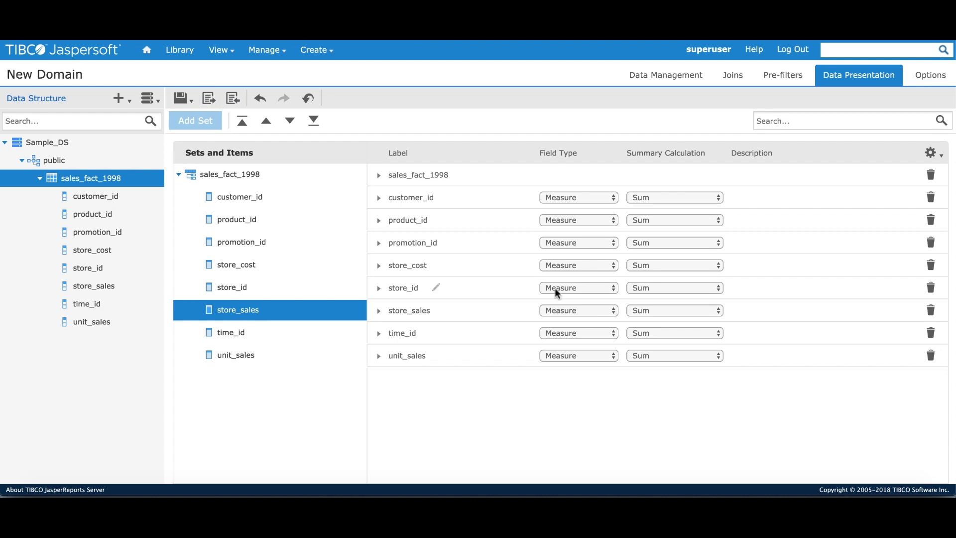
left_click(931, 310)
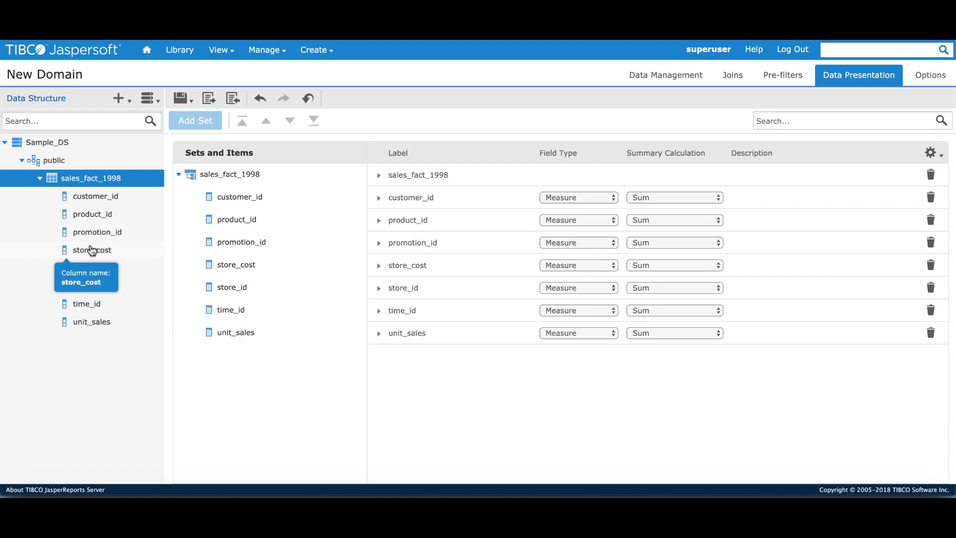
left_click(97, 286)
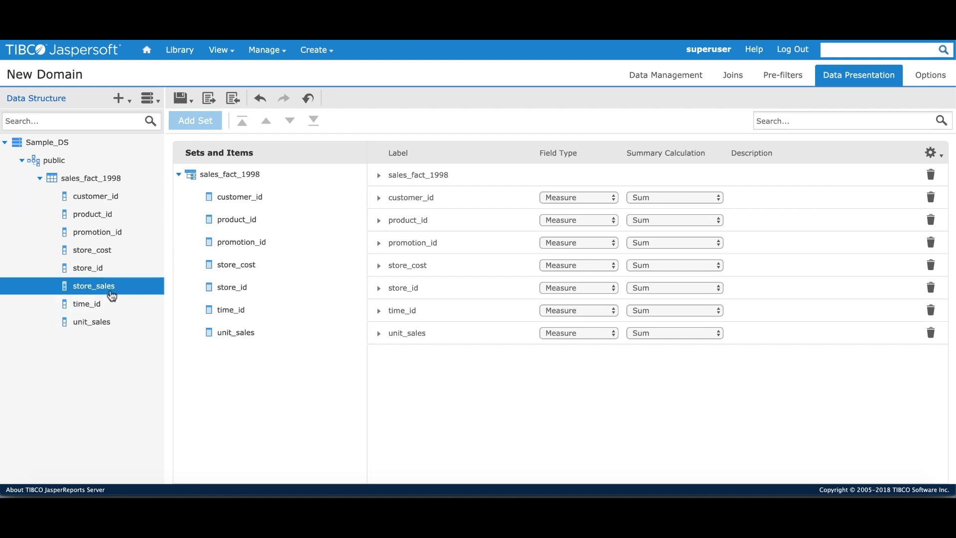
Make customer_id a Dimension with CountDistinct as its summary calculation
left_click_drag(109, 289, 241, 245)
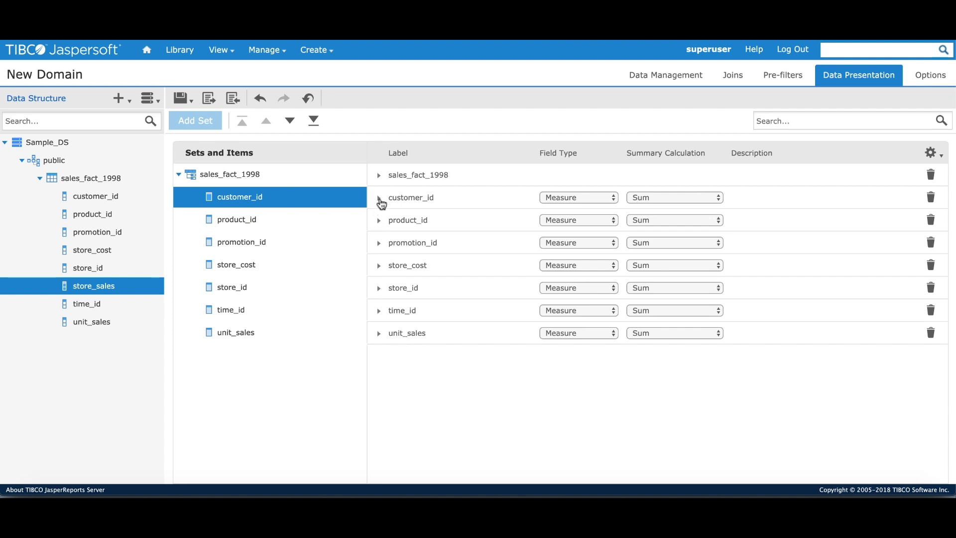
left_click(380, 199)
left_click(379, 199)
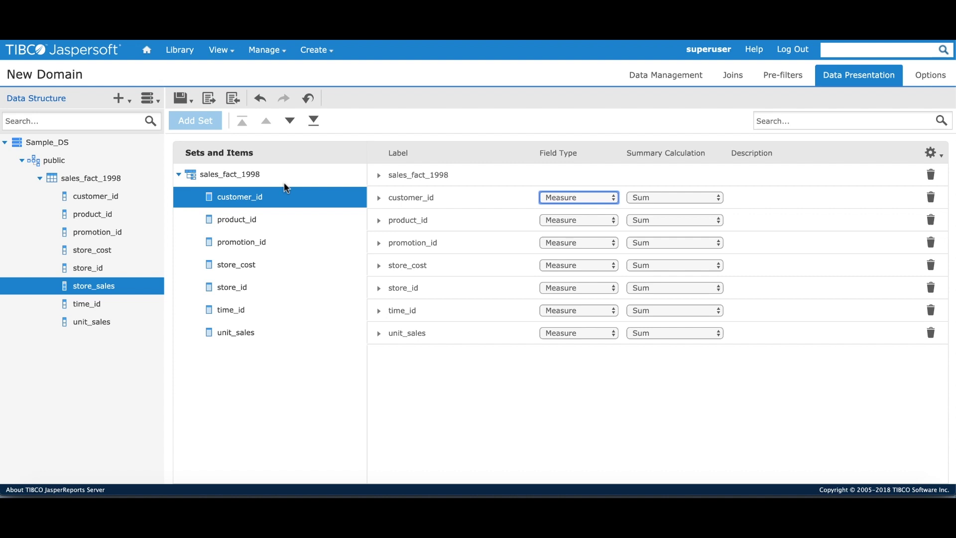
left_click(563, 201)
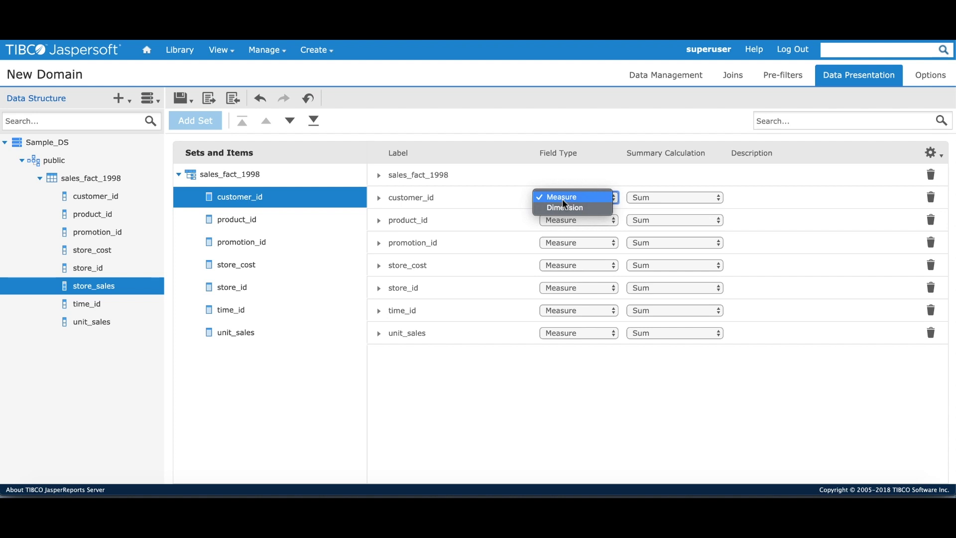
left_click(562, 199)
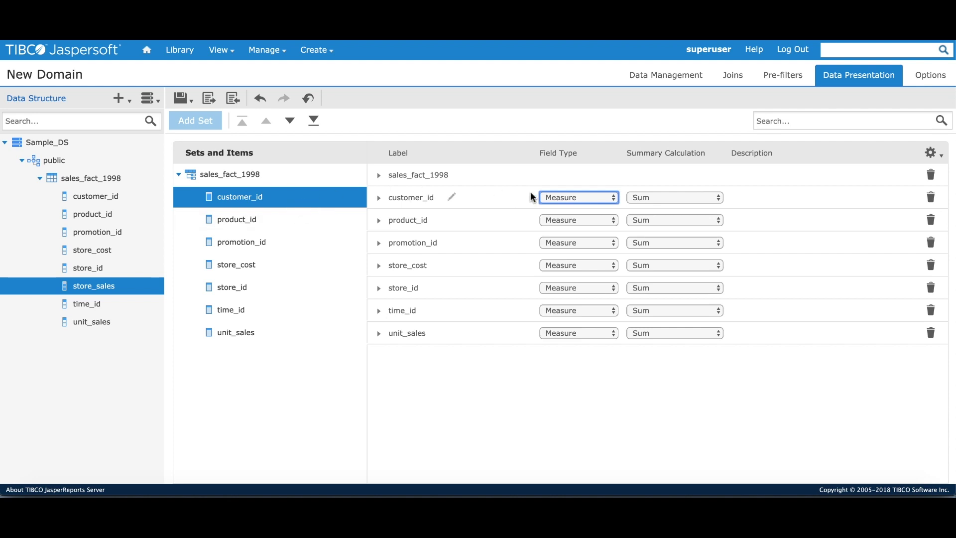
left_click(559, 202)
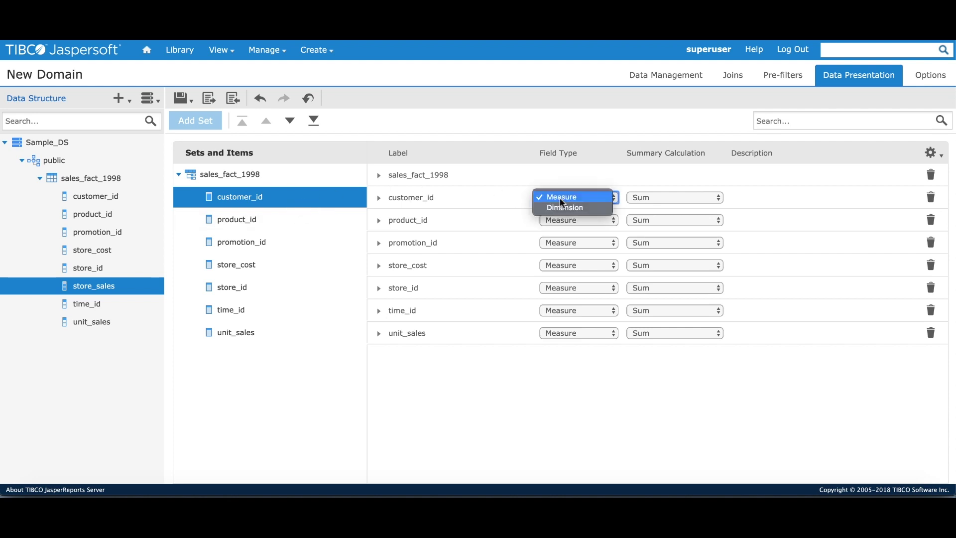
left_click(563, 208)
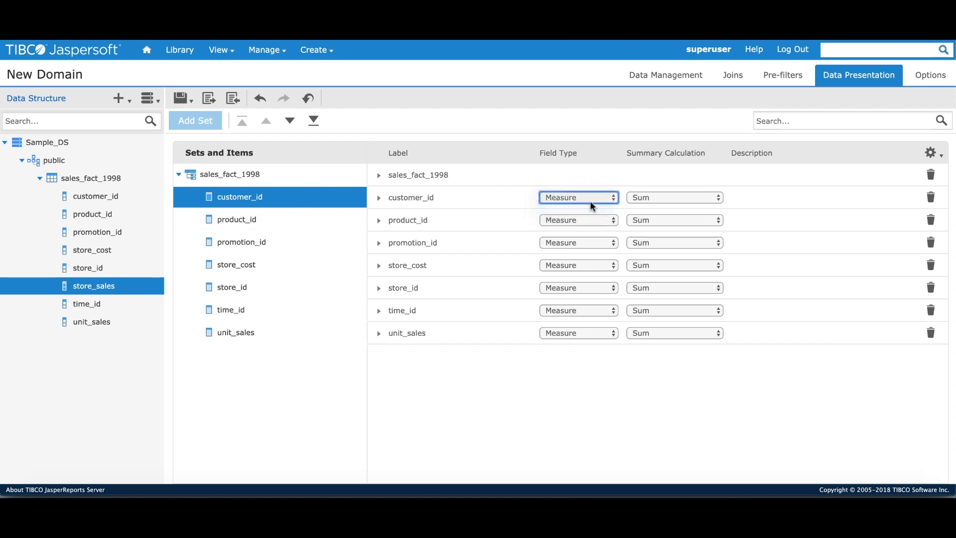
left_click(653, 195)
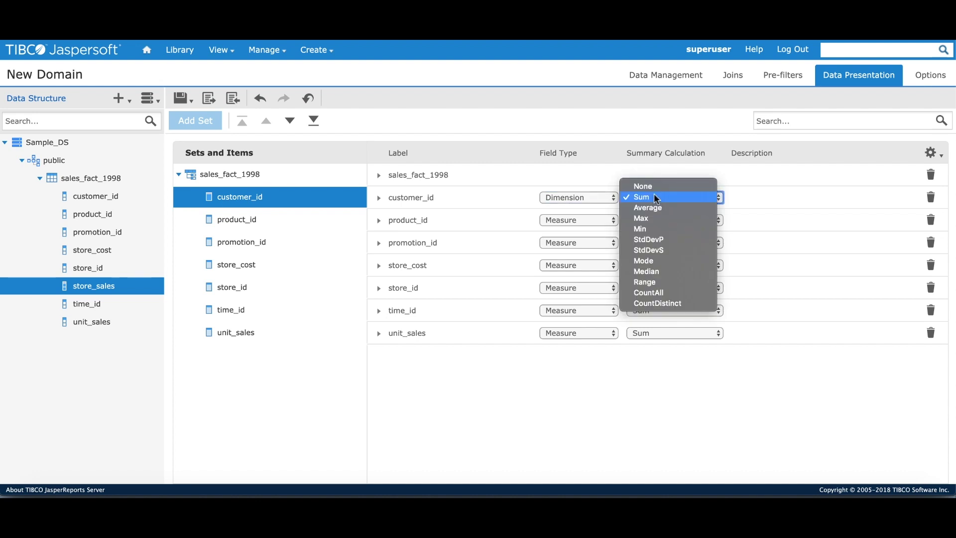
left_click(655, 304)
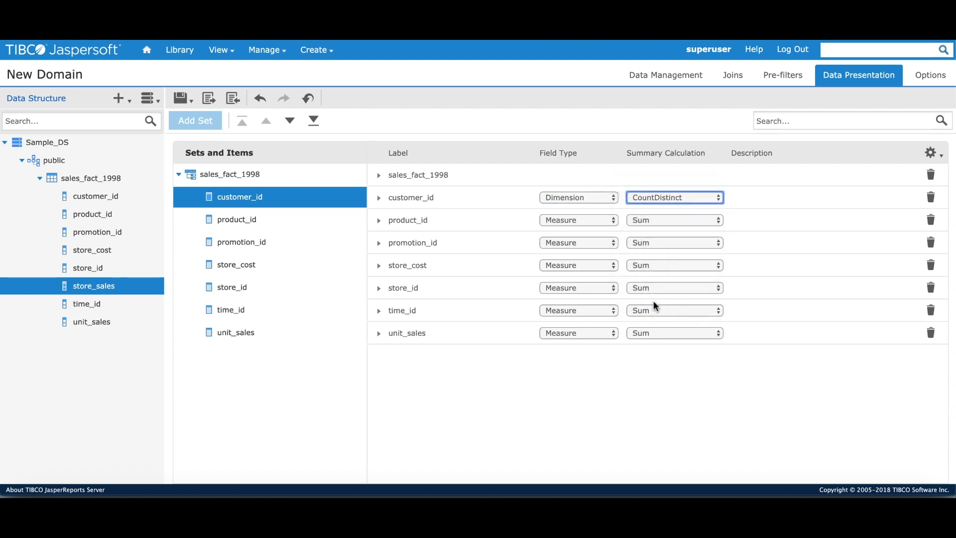
Make product_id and store_id dimensions and delete promotion_id
left_click(575, 218)
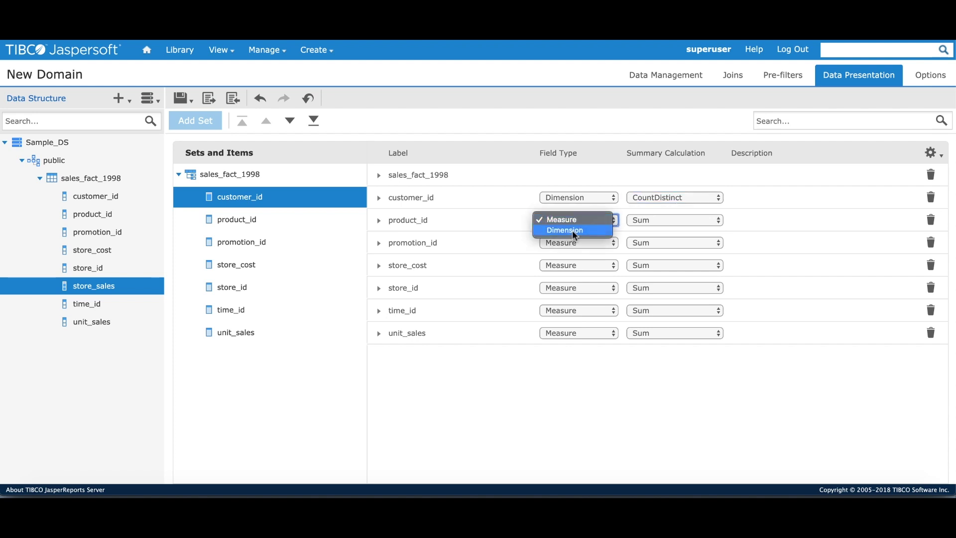
left_click(572, 231)
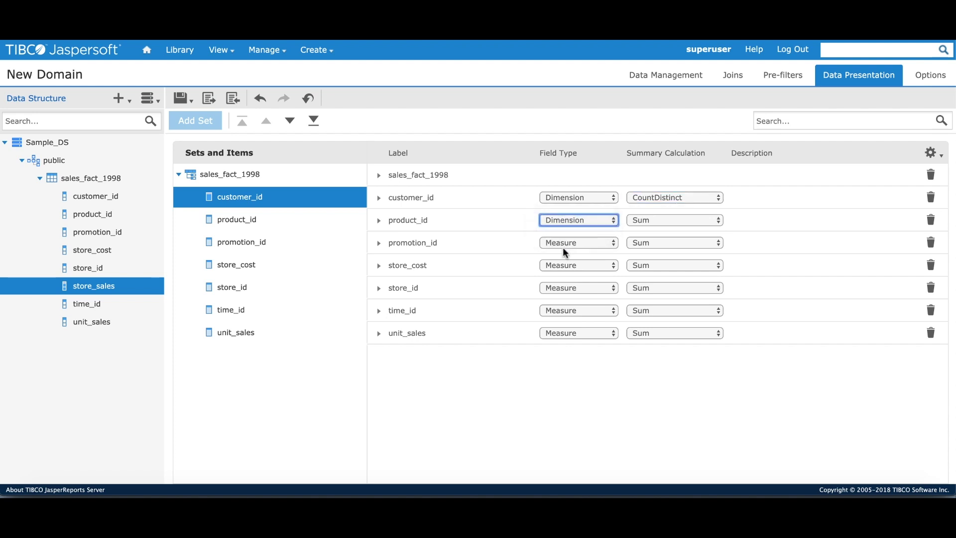
left_click(561, 286)
left_click(560, 295)
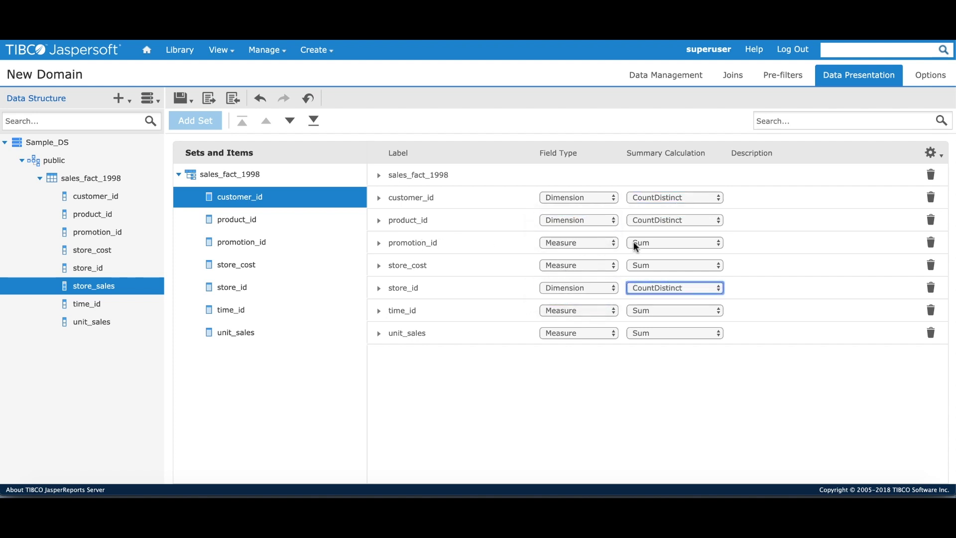
left_click(931, 243)
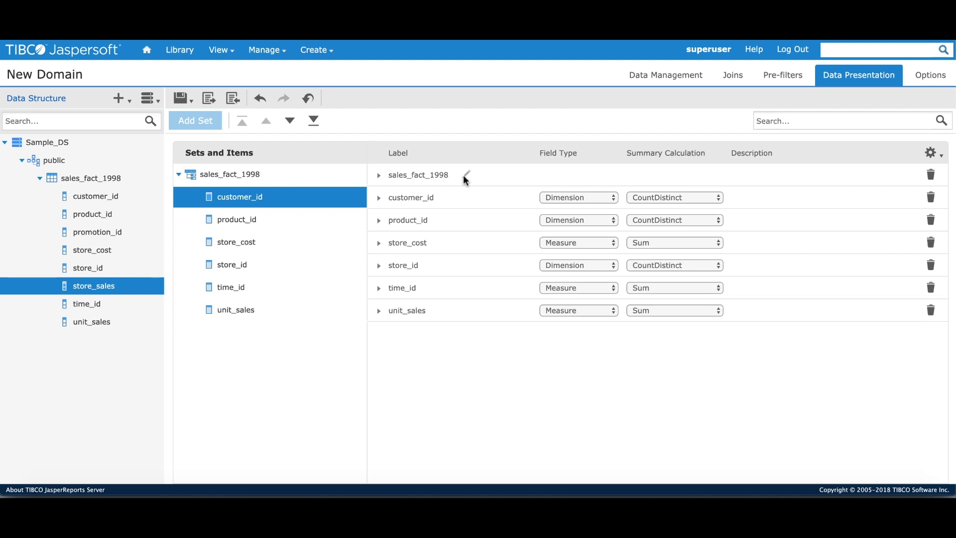
Use Save Domain to store the domain as Sample_Domain in the Public folder
left_click(182, 99)
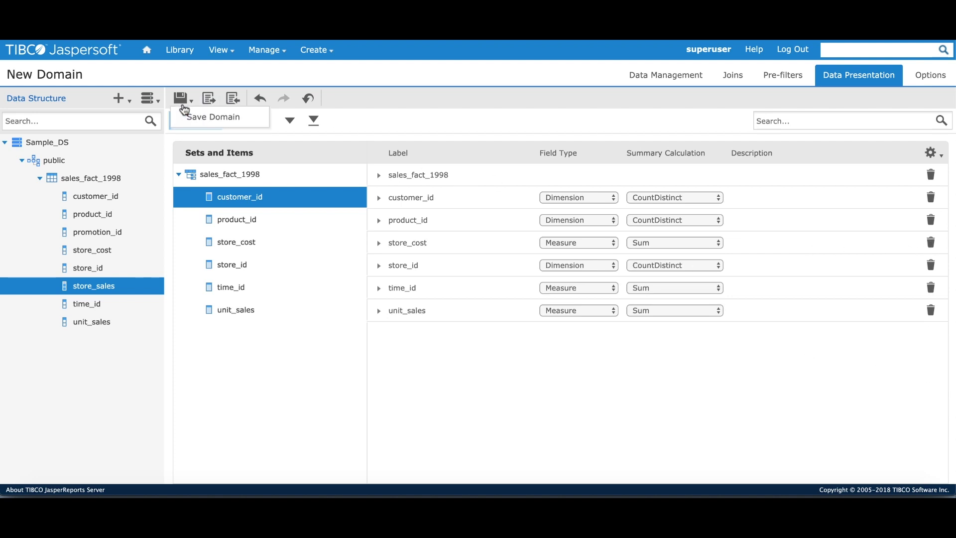
left_click(193, 122)
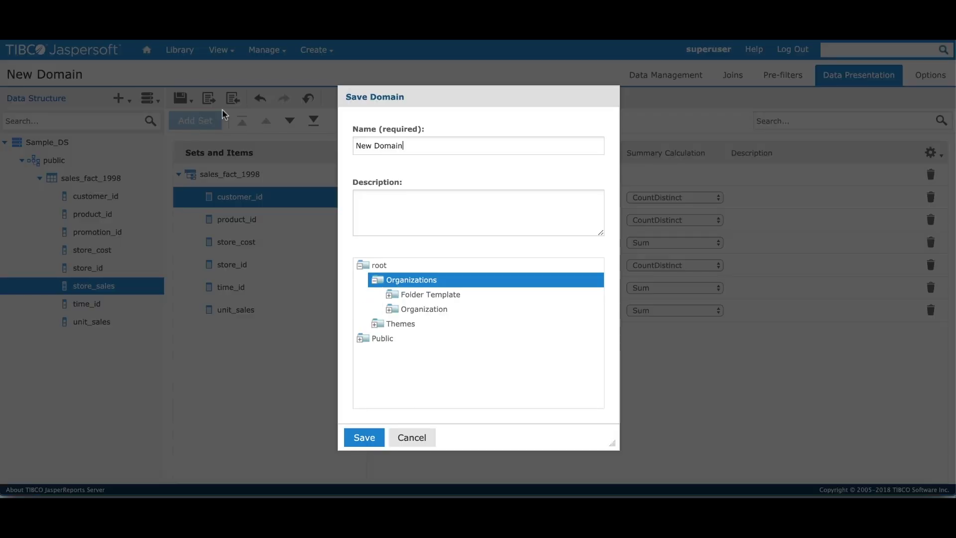
triple_click(416, 142)
type("Sample_Domain")
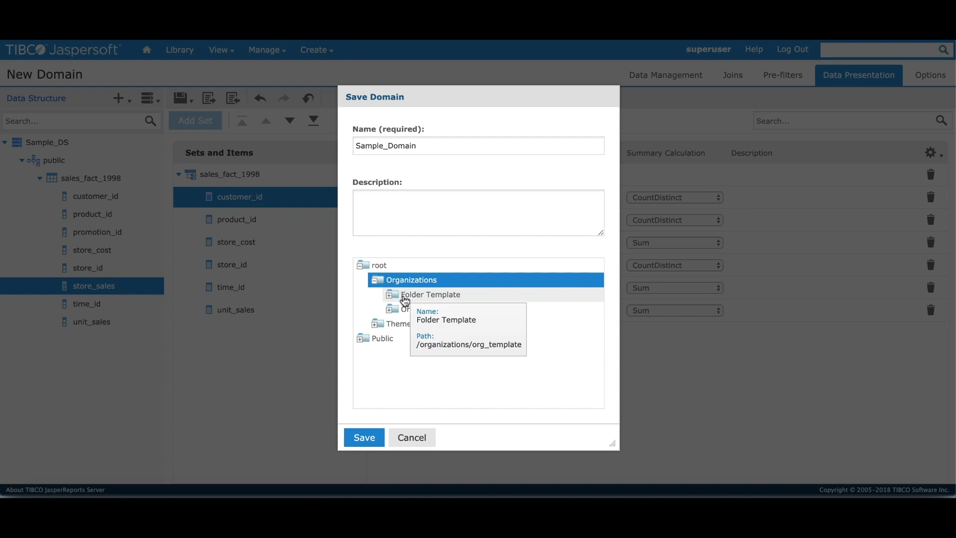
left_click(389, 342)
left_click(370, 438)
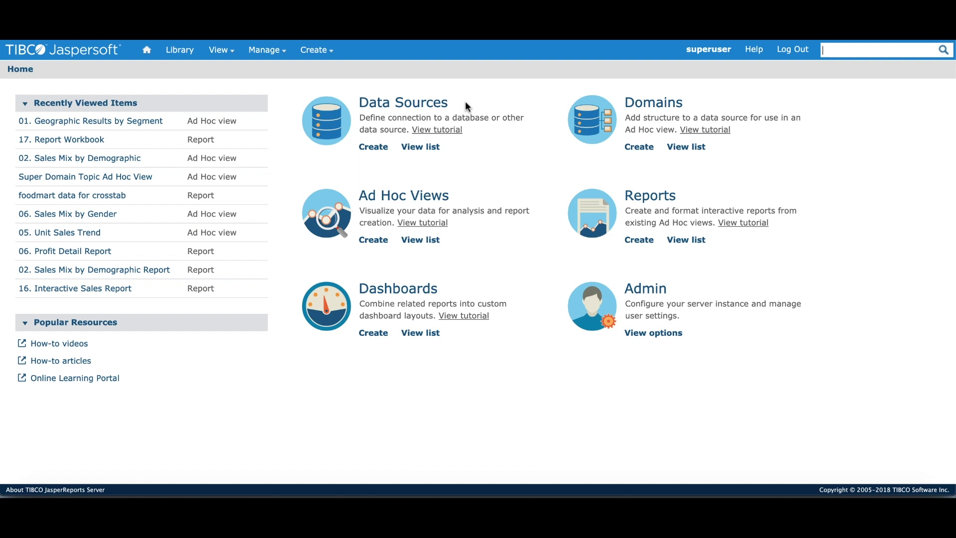
Create an ad hoc view, search for Sample_Domain and select it as the data source
left_click(375, 240)
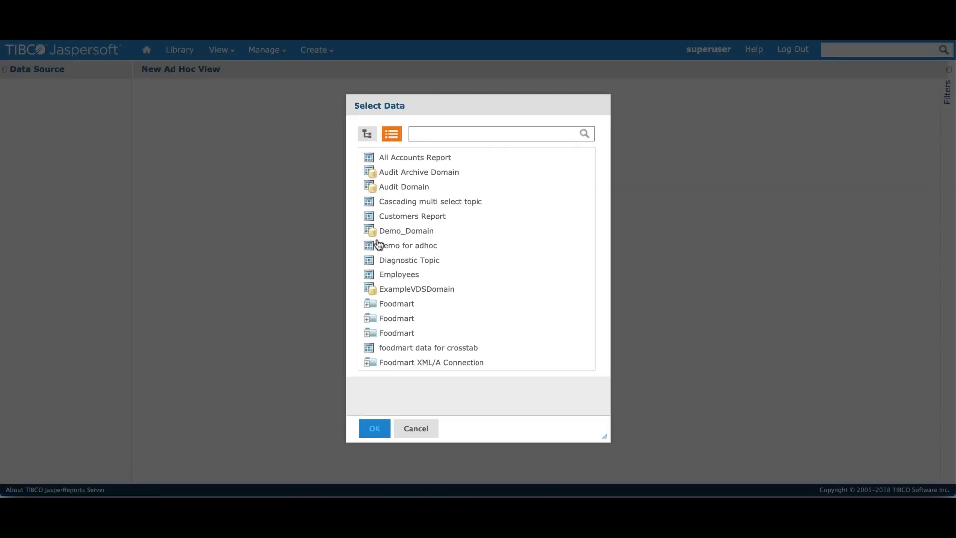
type("Sample_Domain")
key("Return")
left_click(417, 158)
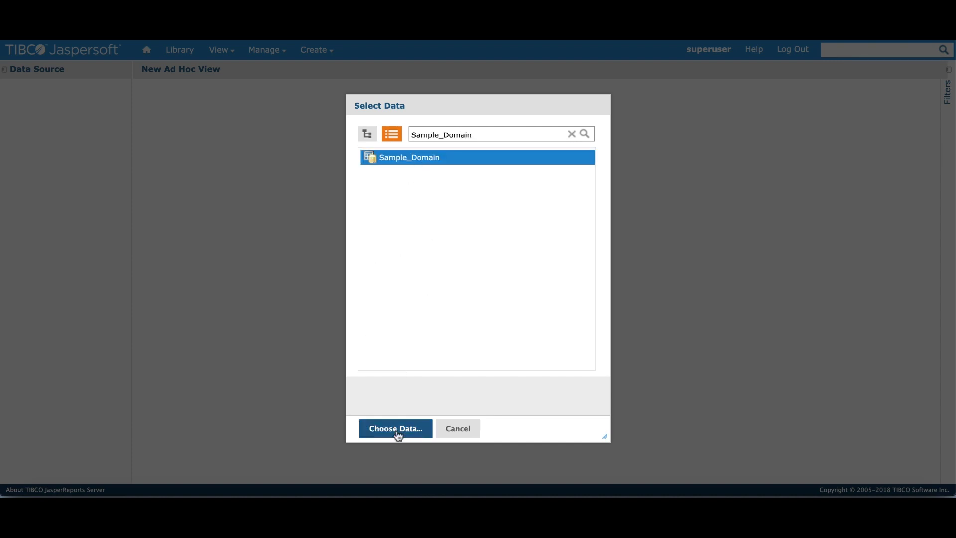
left_click(397, 437)
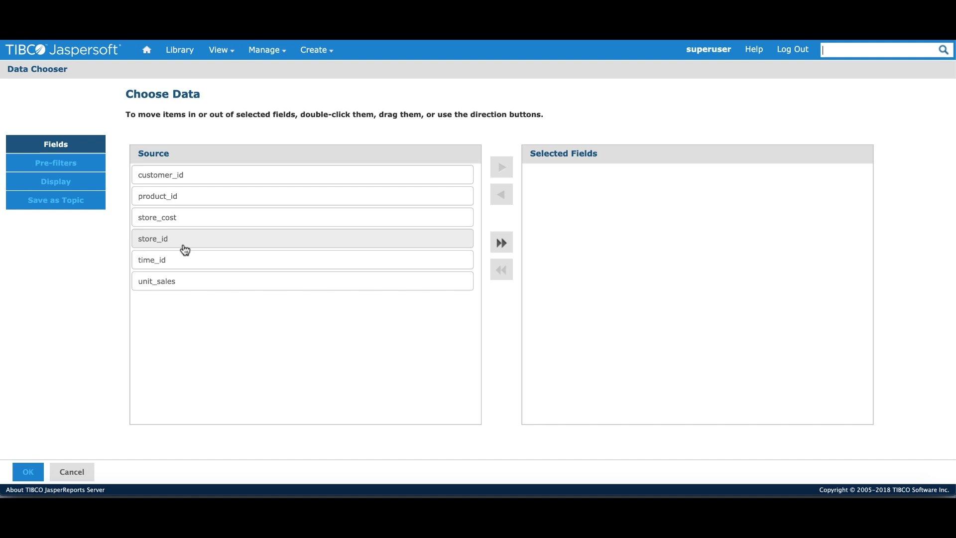
Move all six Sample_Domain source fields into Selected Fields and confirm to build the ad hoc view
left_click(501, 243)
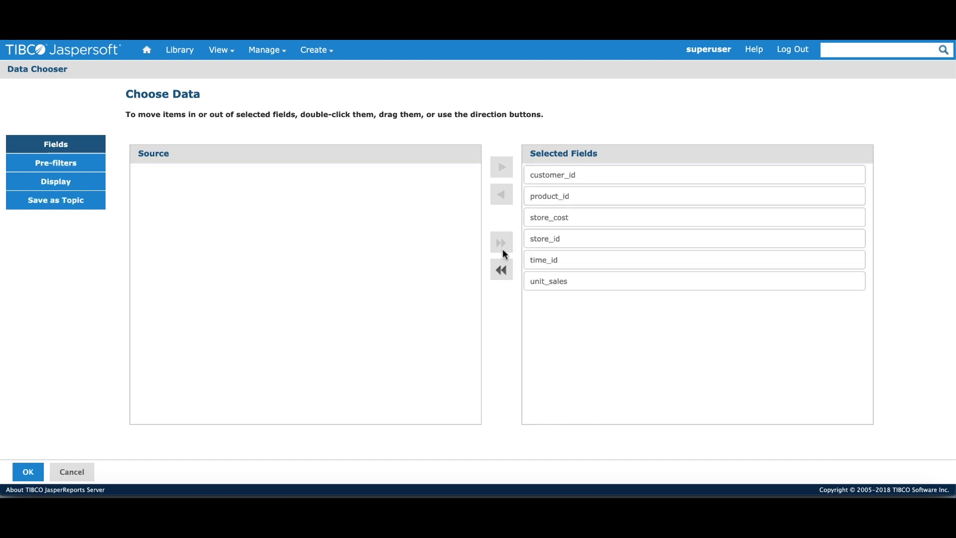
left_click(28, 472)
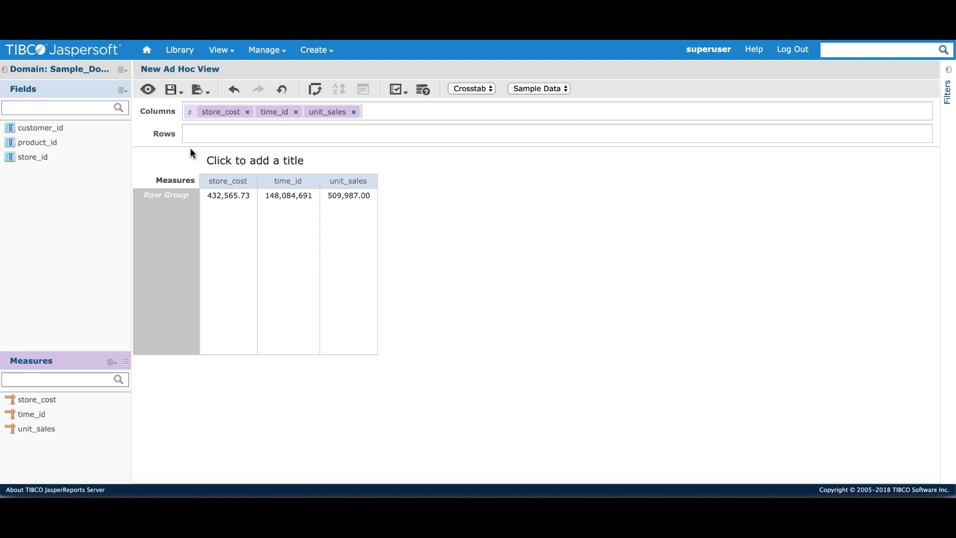
Group rows by store_id, switch the crosstab to a chart, and show all 24 stores
left_click_drag(35, 157, 211, 139)
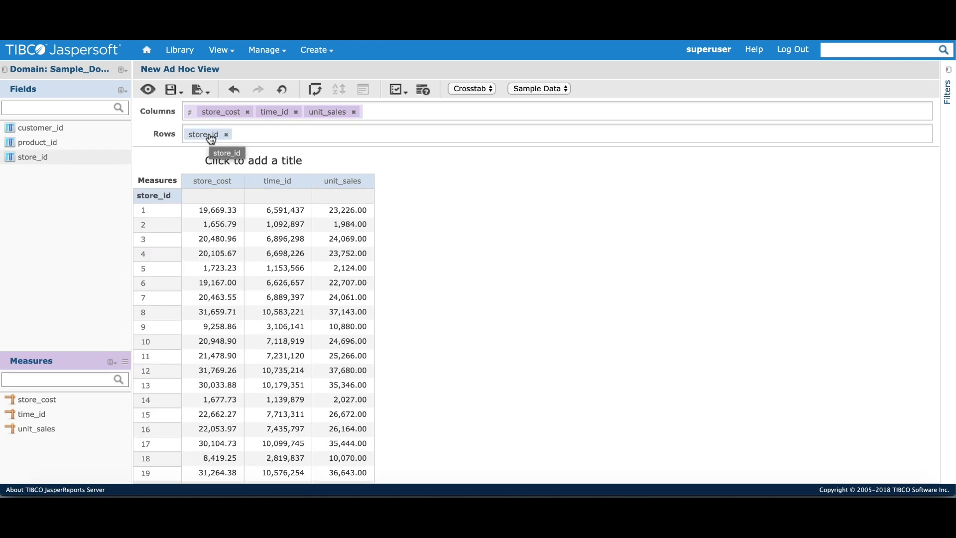
left_click(476, 88)
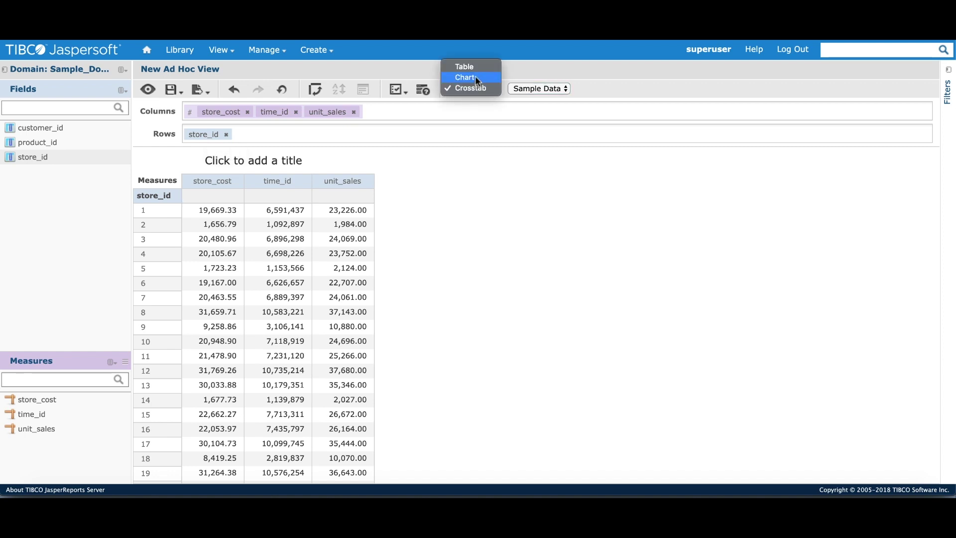
left_click(474, 77)
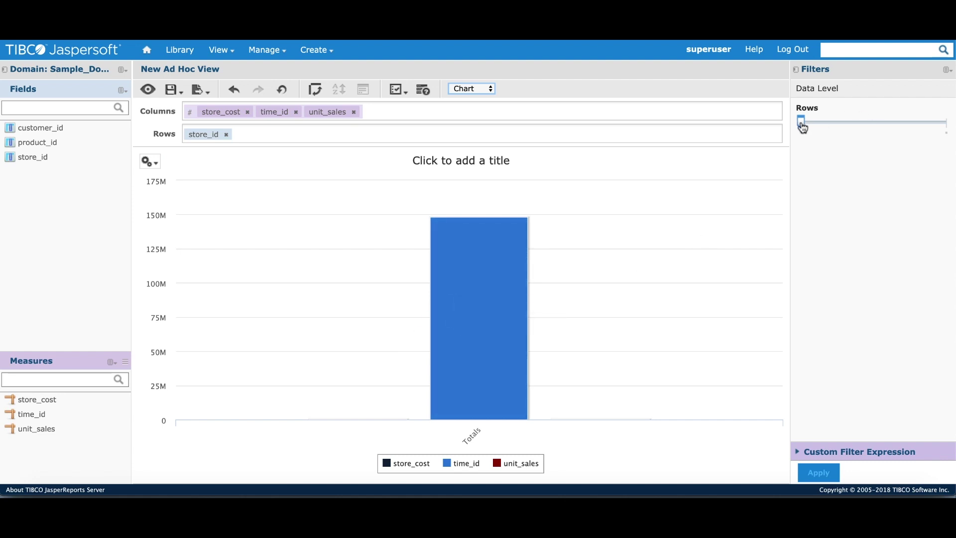
left_click_drag(802, 127, 946, 125)
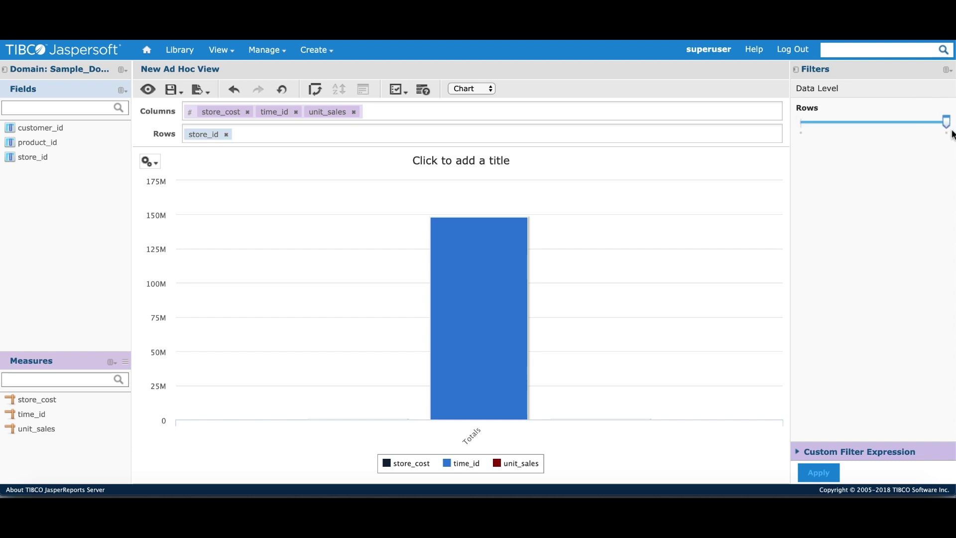
left_click(151, 164)
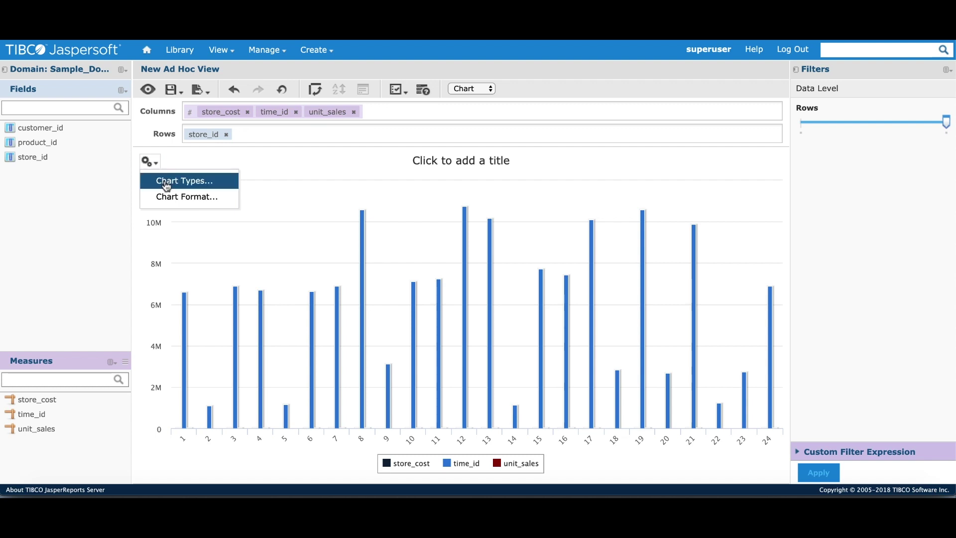
Set the chart type to the horizontal bar option under Column and Bar
left_click(166, 186)
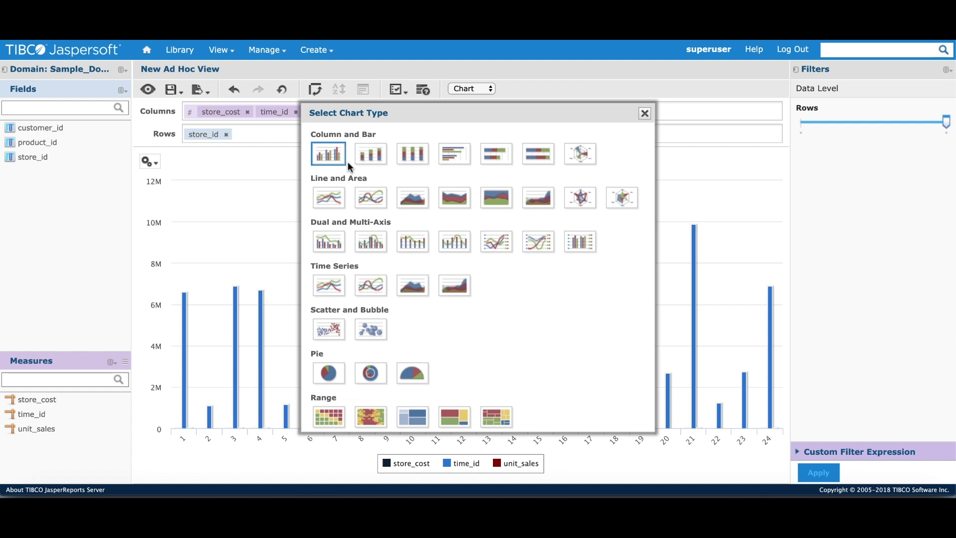
left_click(454, 154)
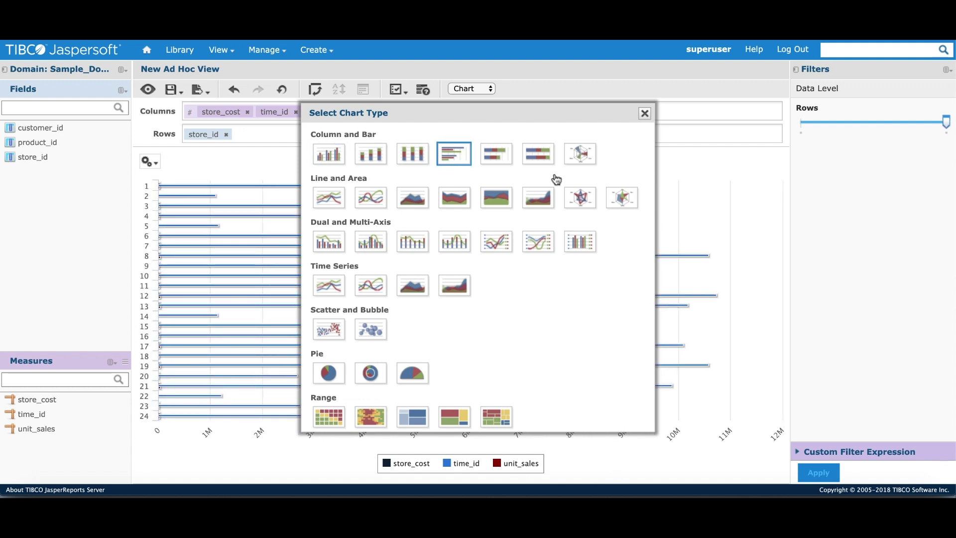
left_click(644, 114)
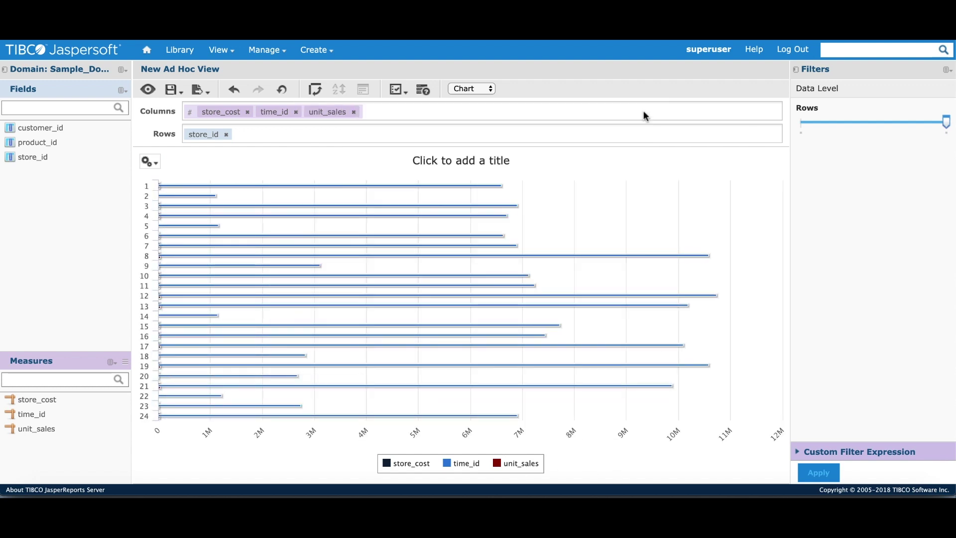
mouse_move(617, 257)
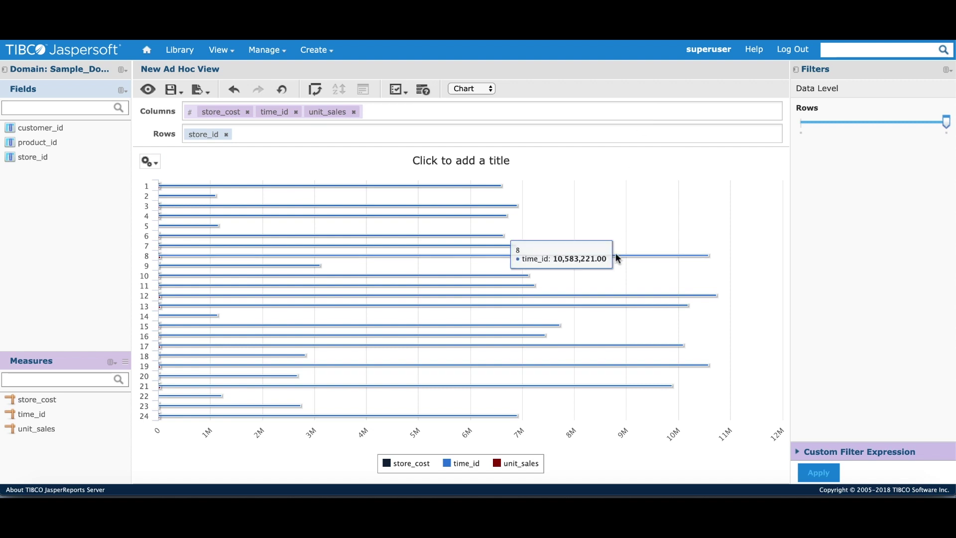
Save the ad hoc view under the name Sample_ADV
left_click(171, 89)
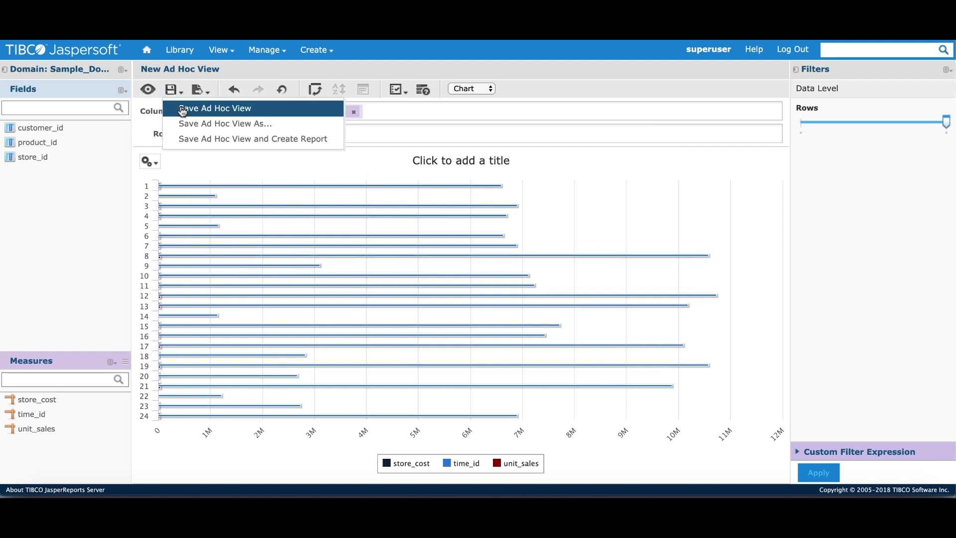
left_click(185, 106)
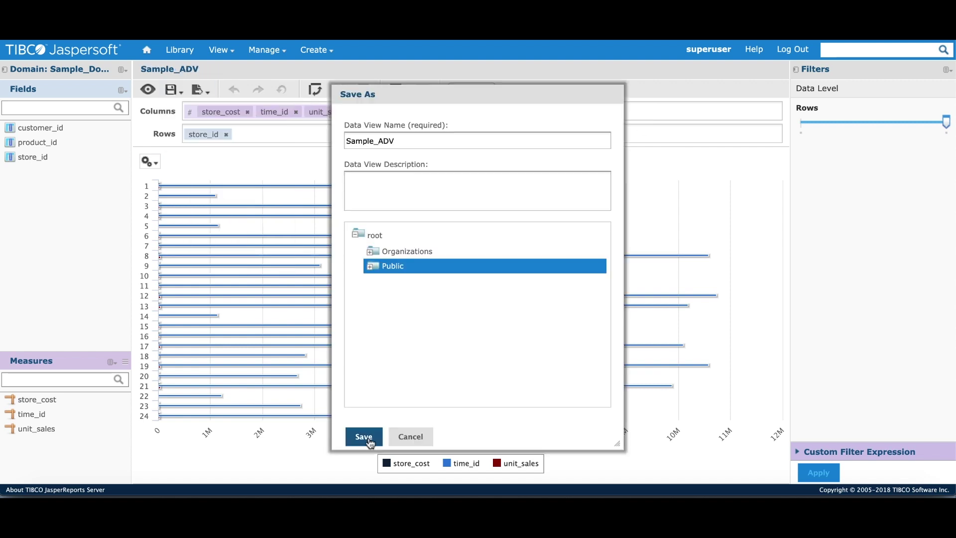
left_click(364, 437)
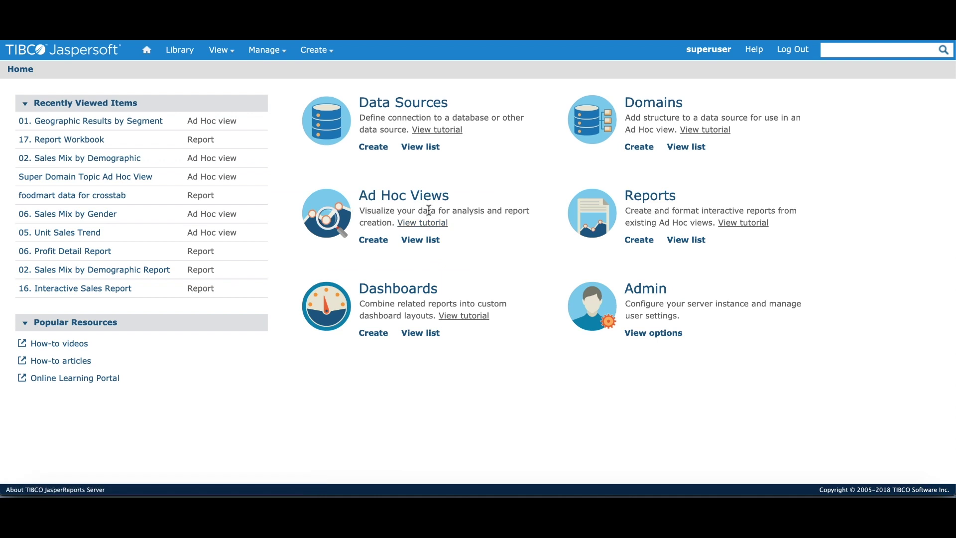